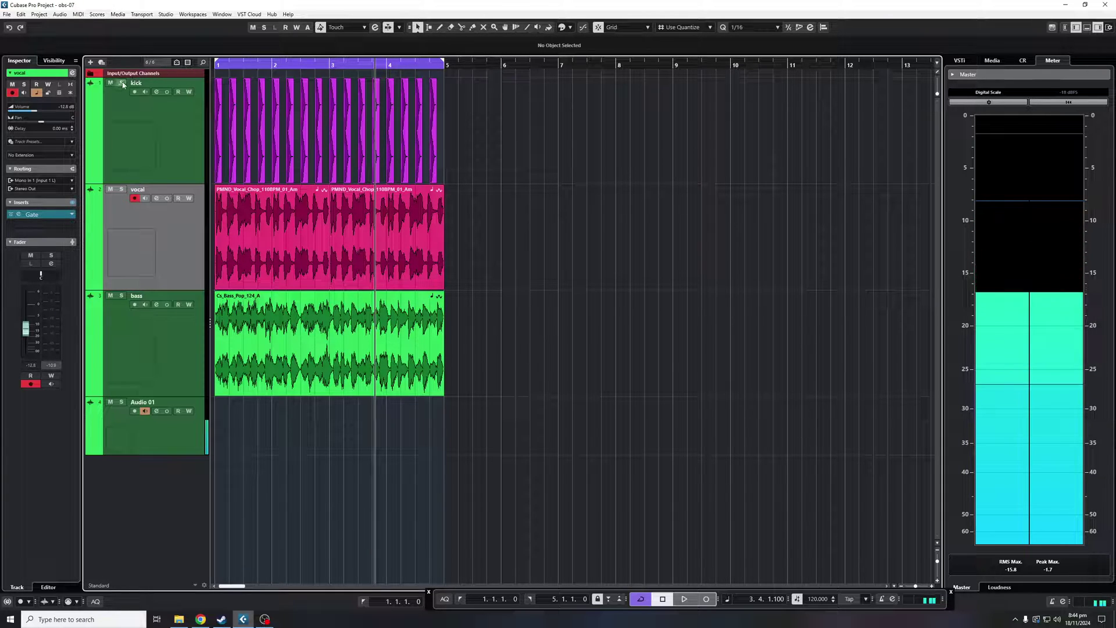
Step: Mute the bass track, play back the arrangement briefly, and open the vocal channel settings
left_click(111, 295)
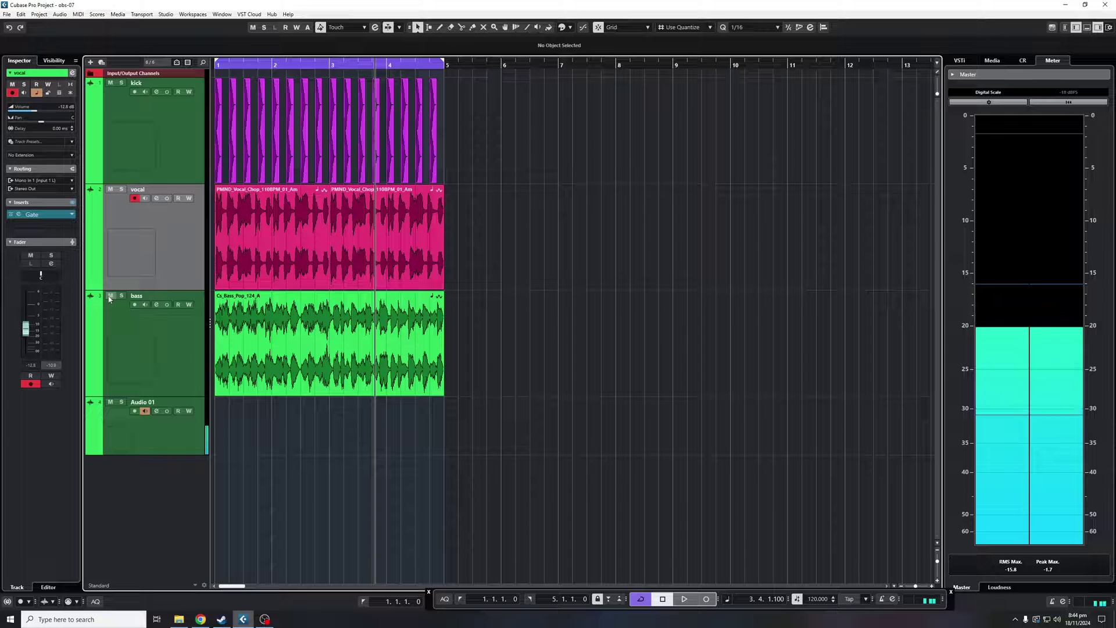
key("space")
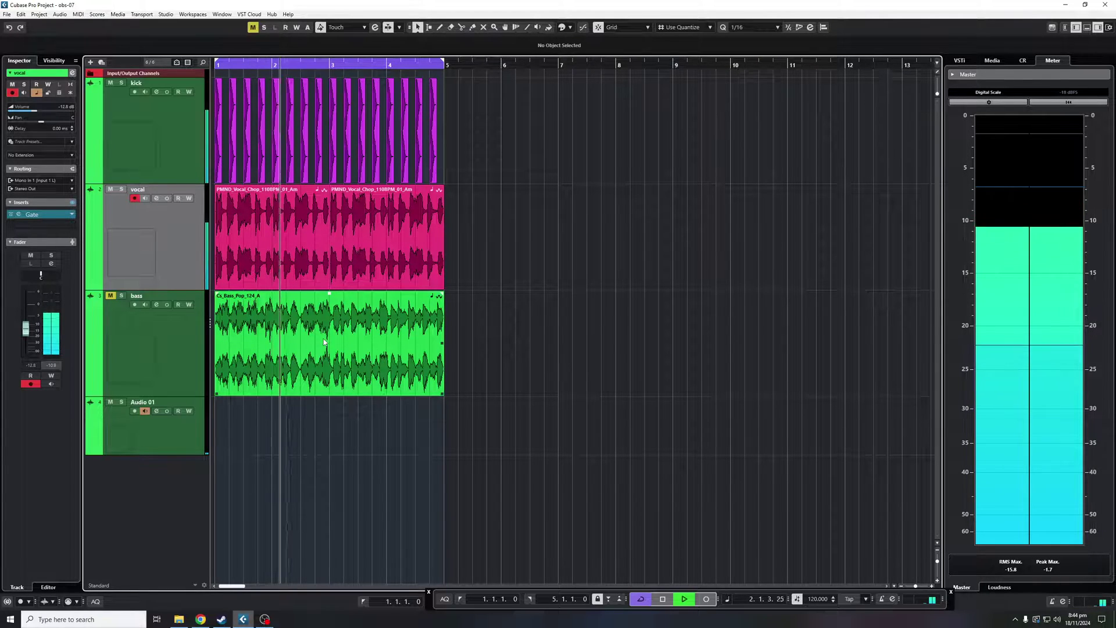
key("space")
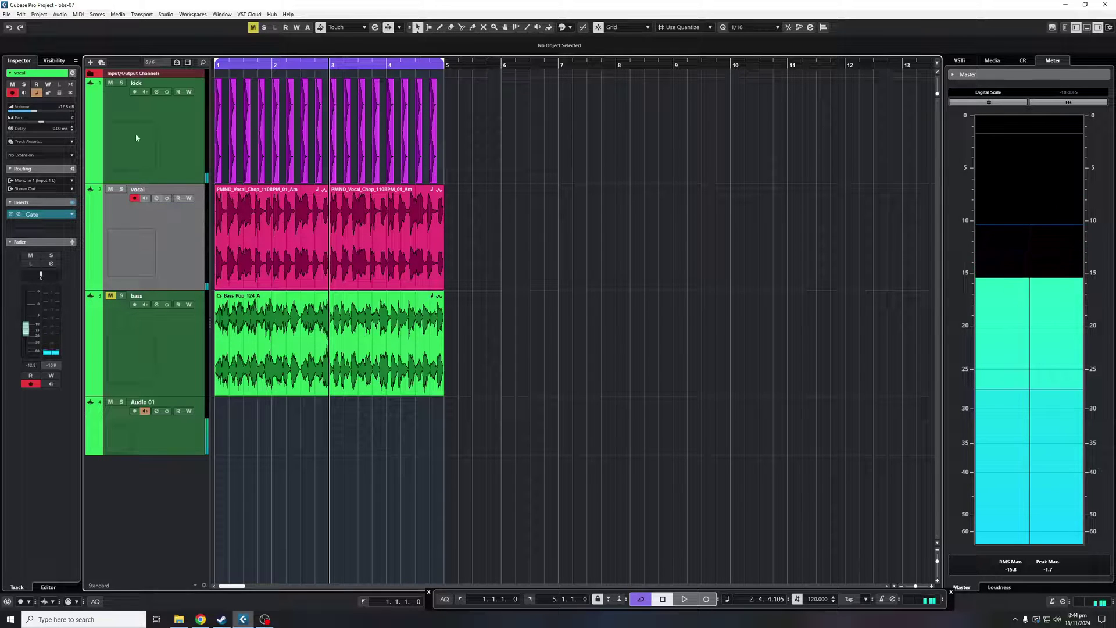
left_click(155, 198)
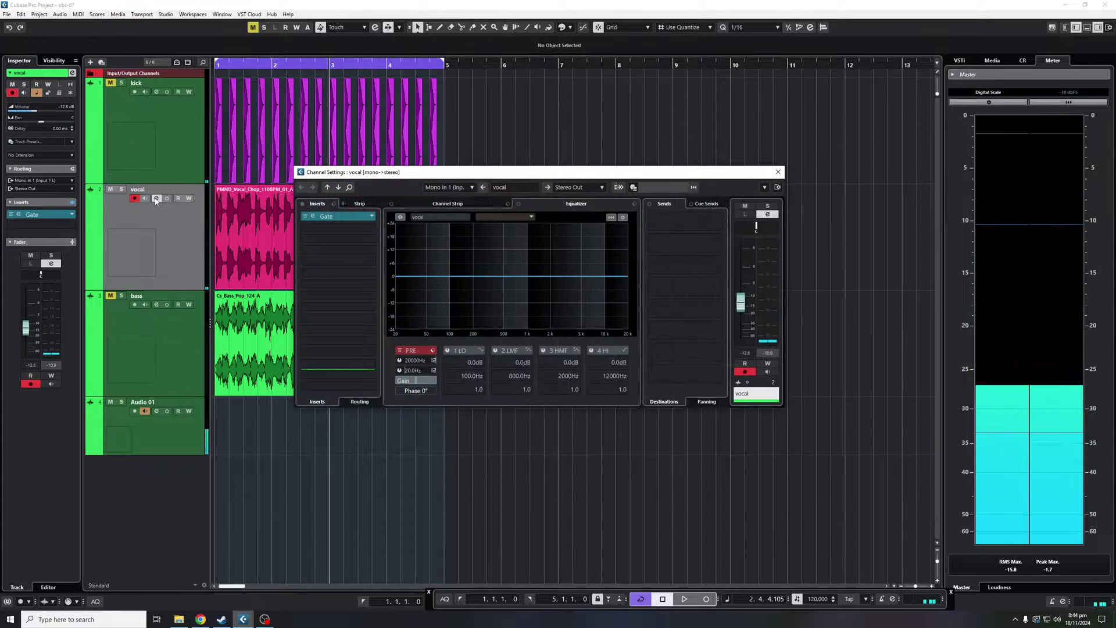
Step: Load the Steinberg Gate into the vocal channel's first insert slot
left_click(371, 217)
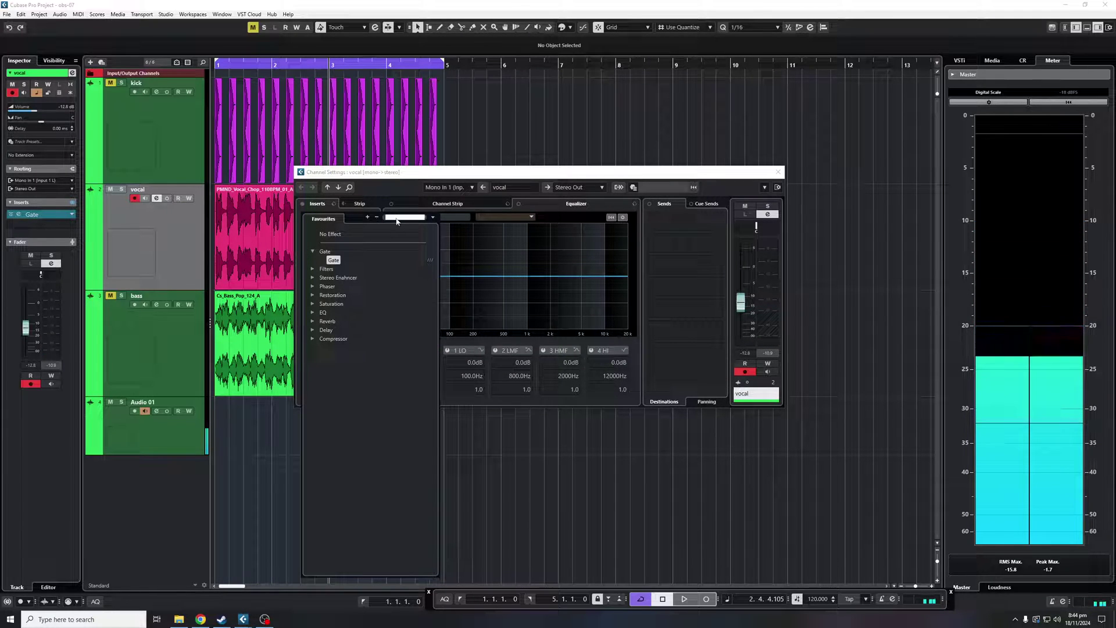
left_click(333, 260)
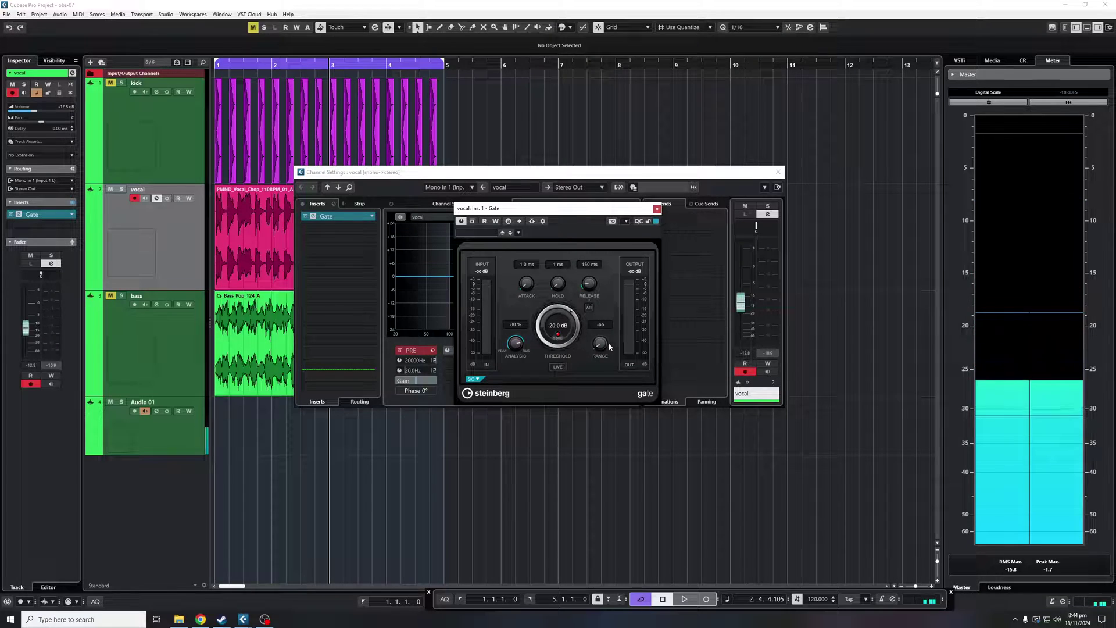
Step: Audition the vocal, then set the Gate's attack to 0.1 ms, hold 0 ms and analysis 0 %
key("space")
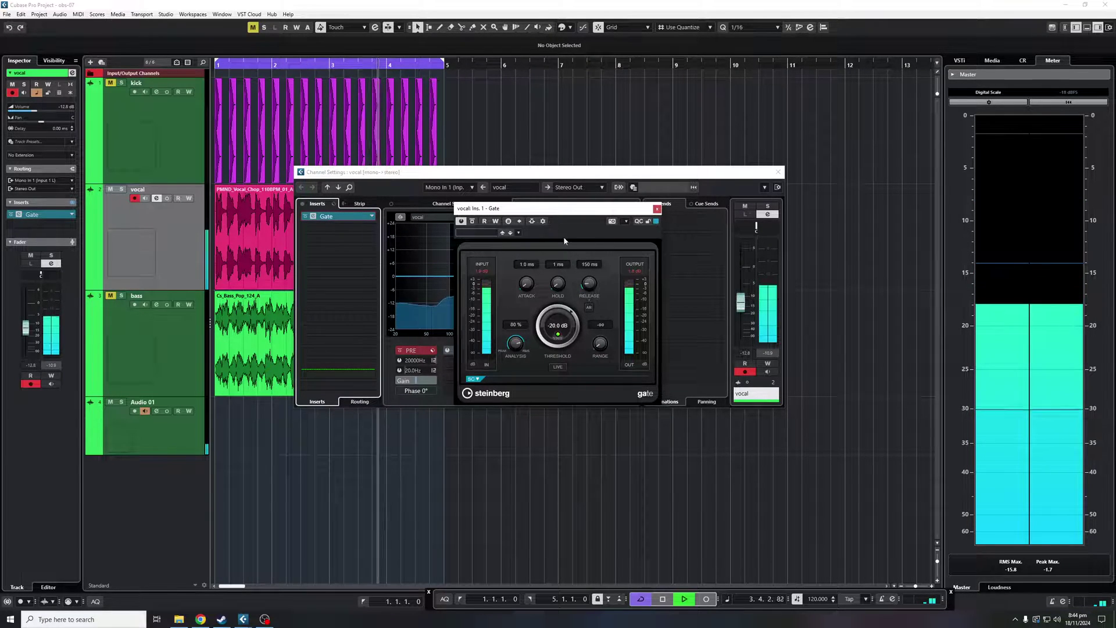
key("space")
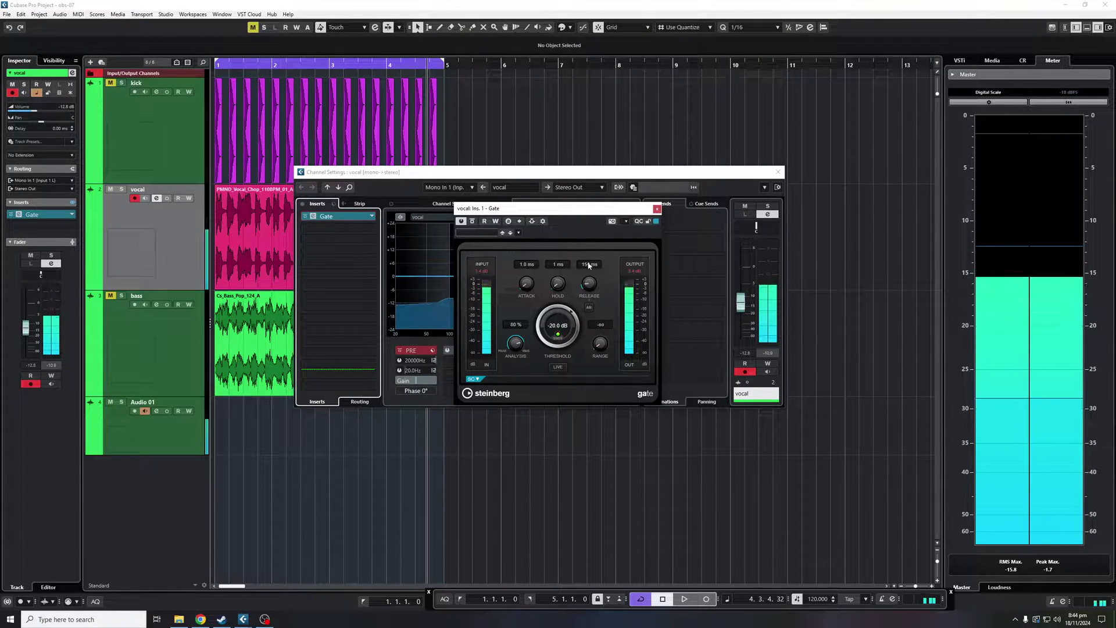
left_click_drag(547, 208, 512, 208)
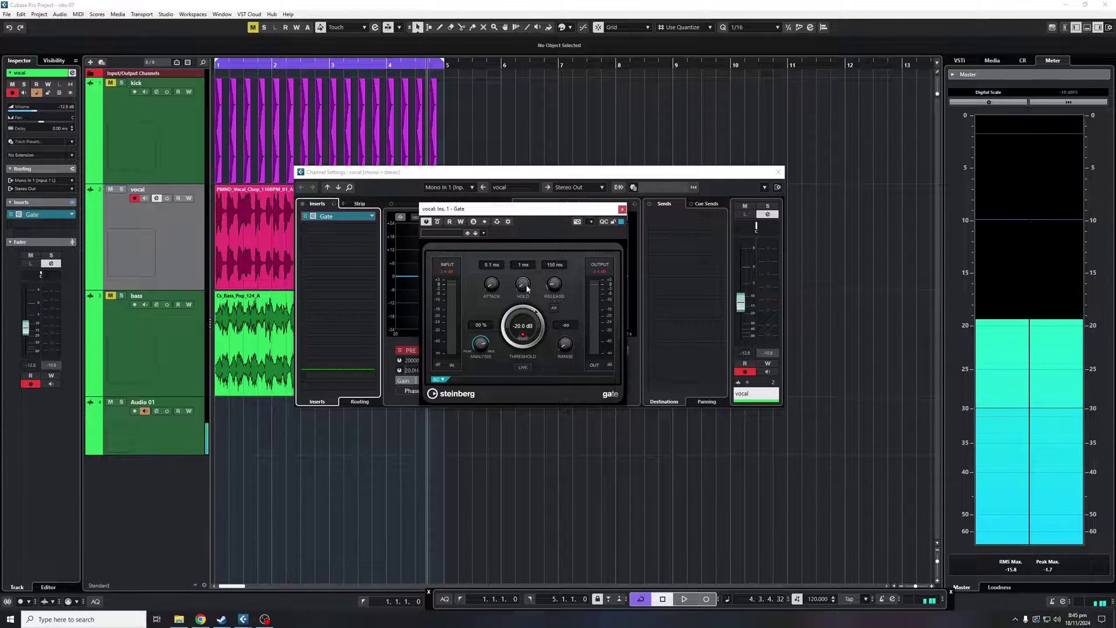
left_click_drag(523, 285, 534, 319)
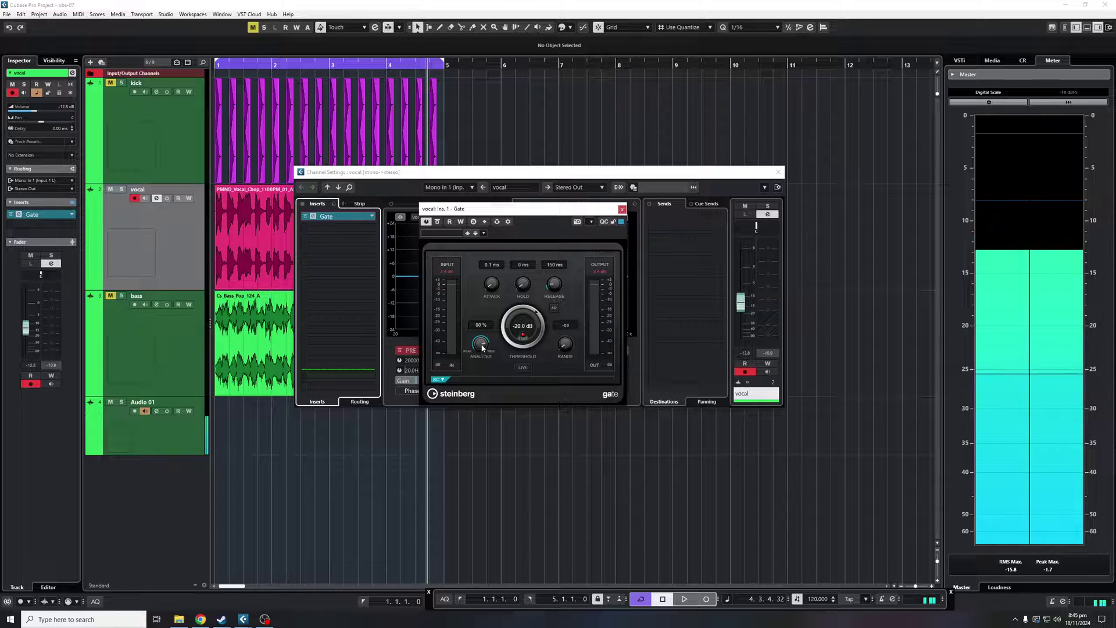
left_click_drag(479, 360, 477, 417)
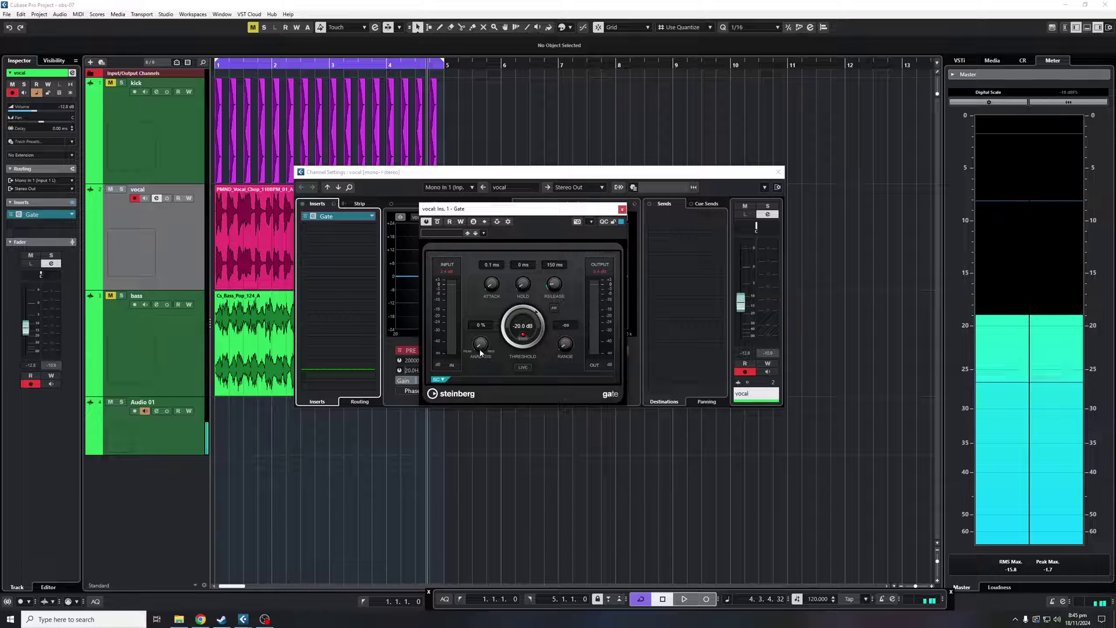
left_click_drag(481, 328, 483, 311)
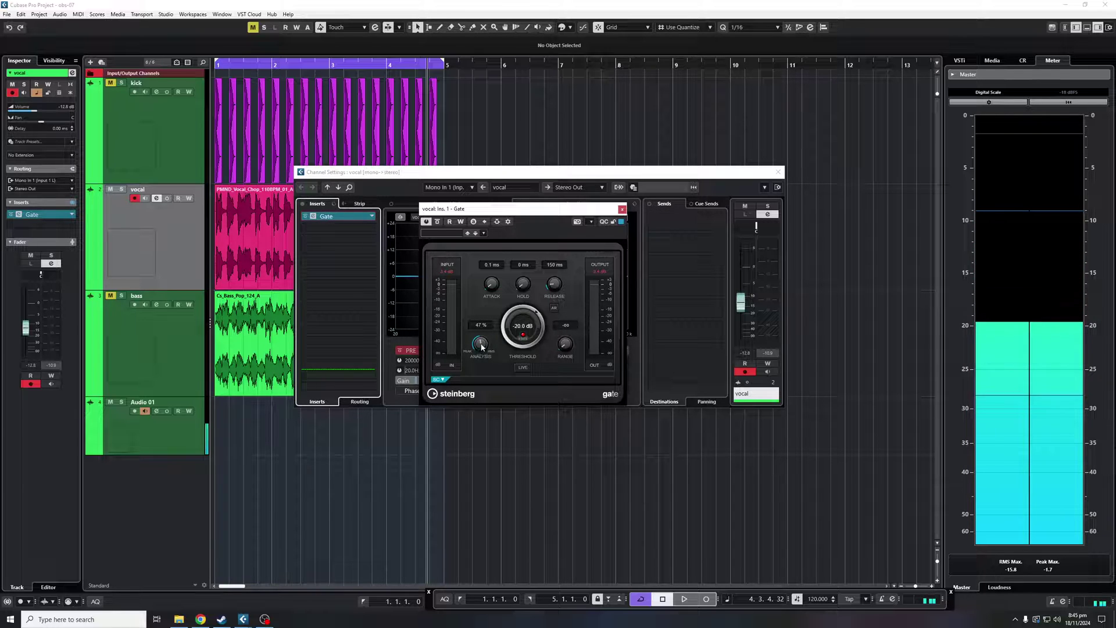
scroll(481, 346, "up", 1)
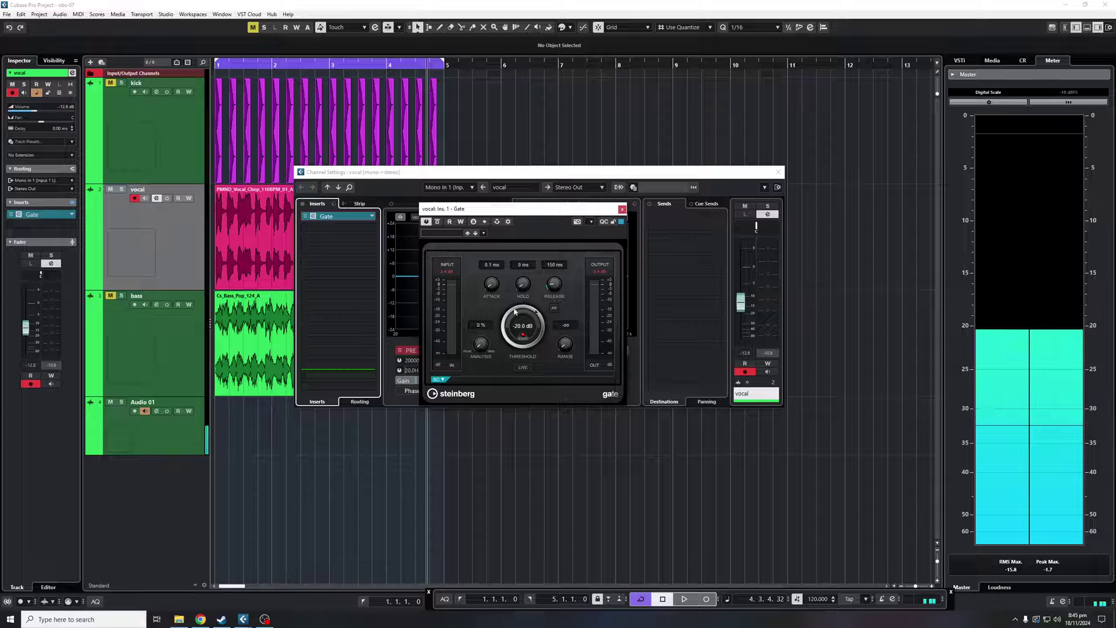
Step: While playing, raise the vocal Gate's threshold to -0.9 dB and shorten its release to 99 ms
left_click_drag(514, 312, 535, 258)
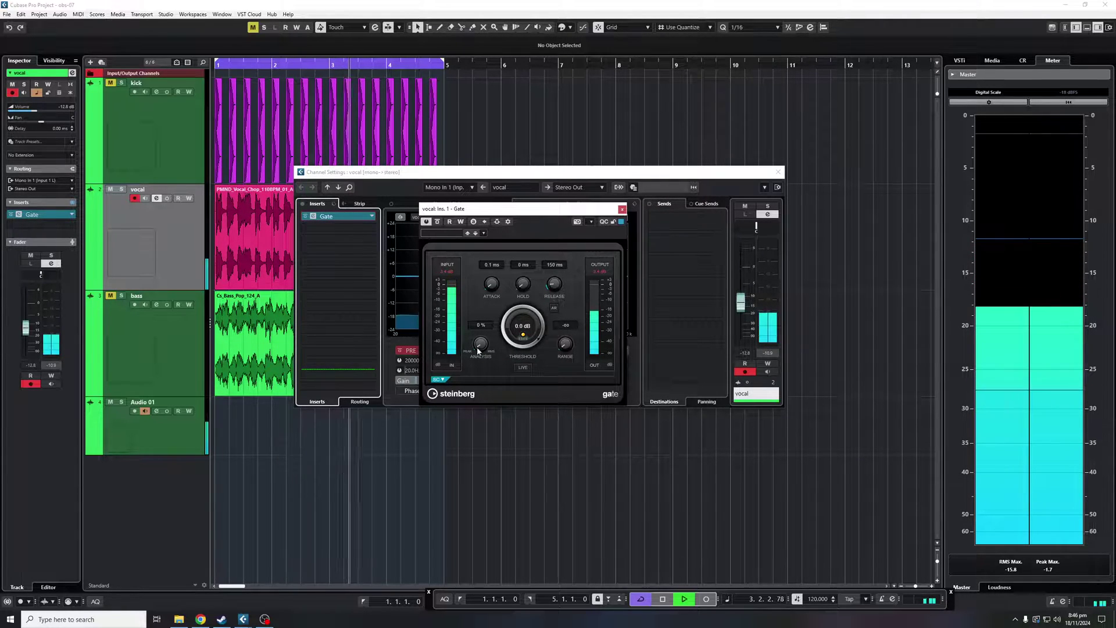
left_click_drag(480, 350, 541, 325)
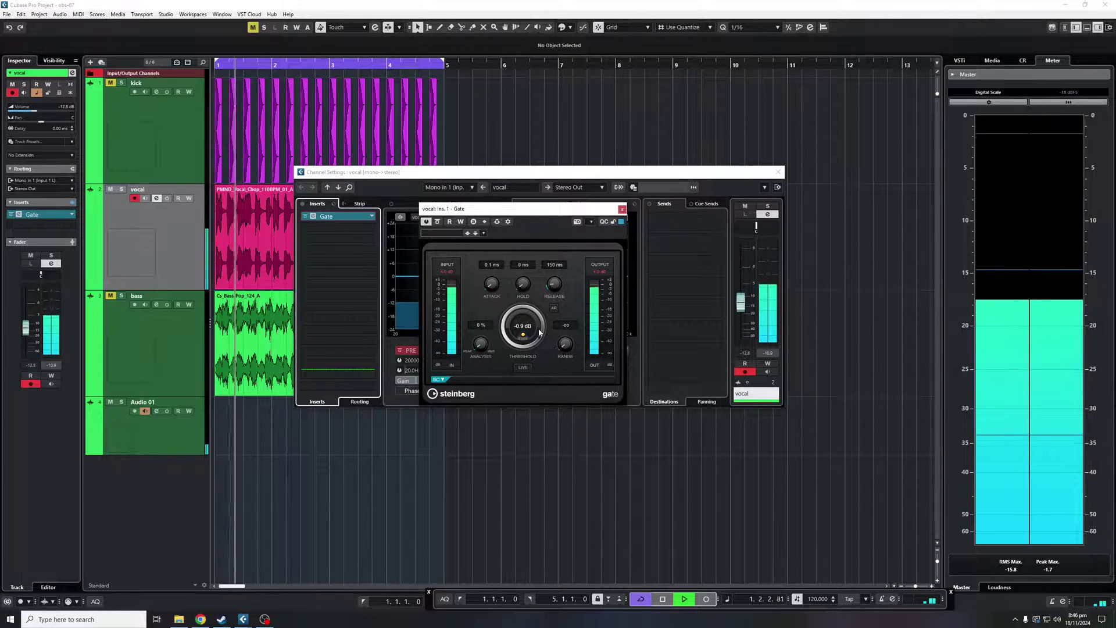
mouse_move(553, 283)
left_mouse_down()
mouse_move(554, 306)
mouse_move(552, 285)
left_mouse_up()
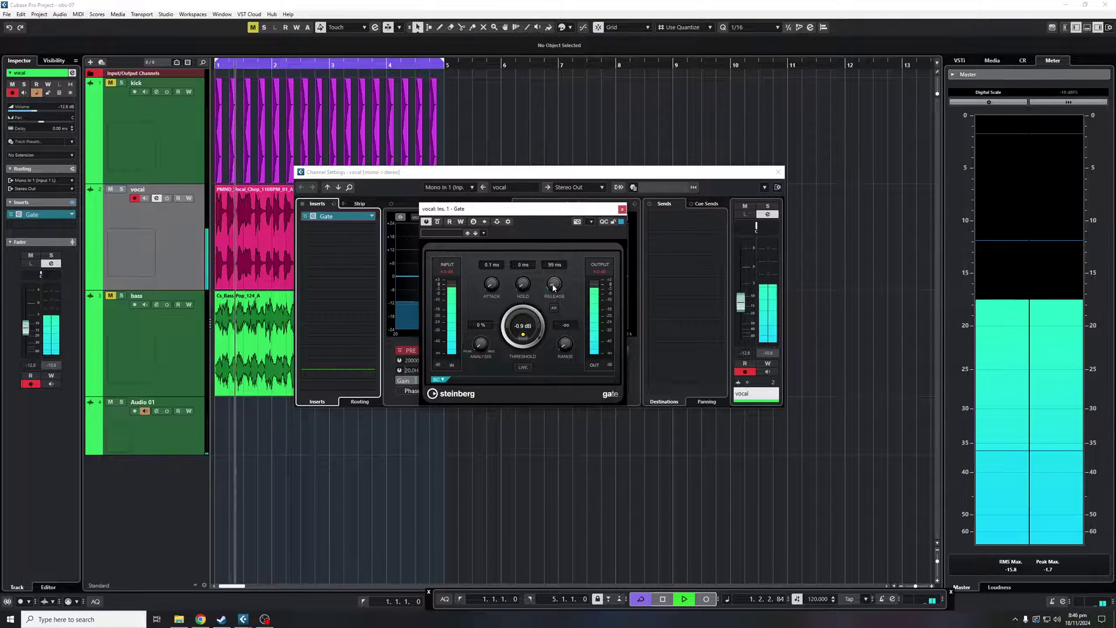
key("space")
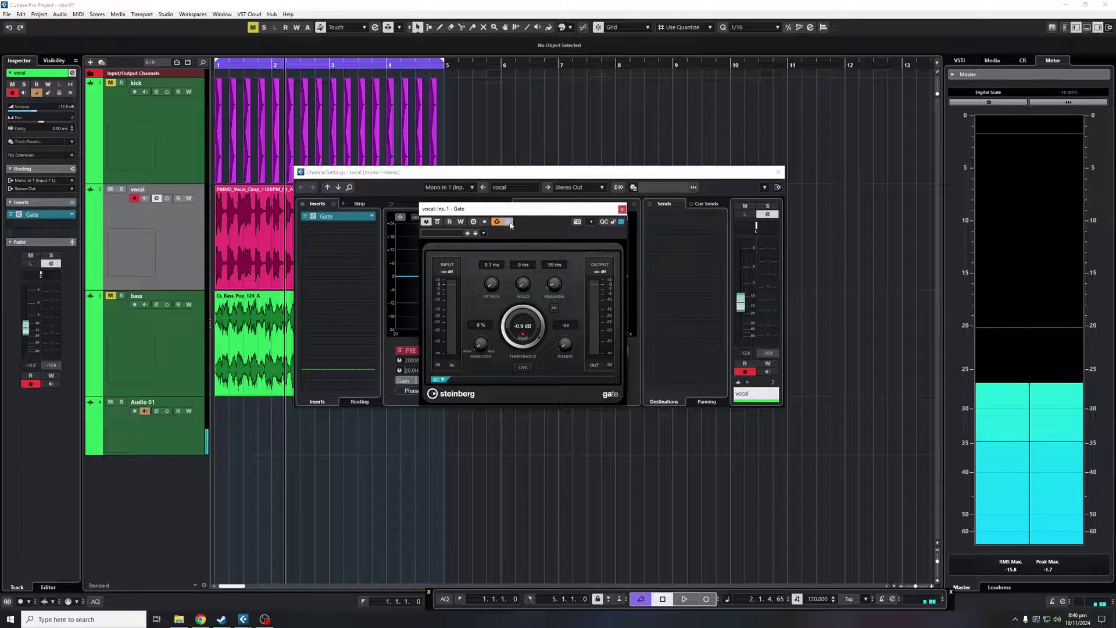
Step: Add the kick track as the vocal Gate's side-chain source, toggle pre/post-fader, and close Channel Settings
left_click(509, 222)
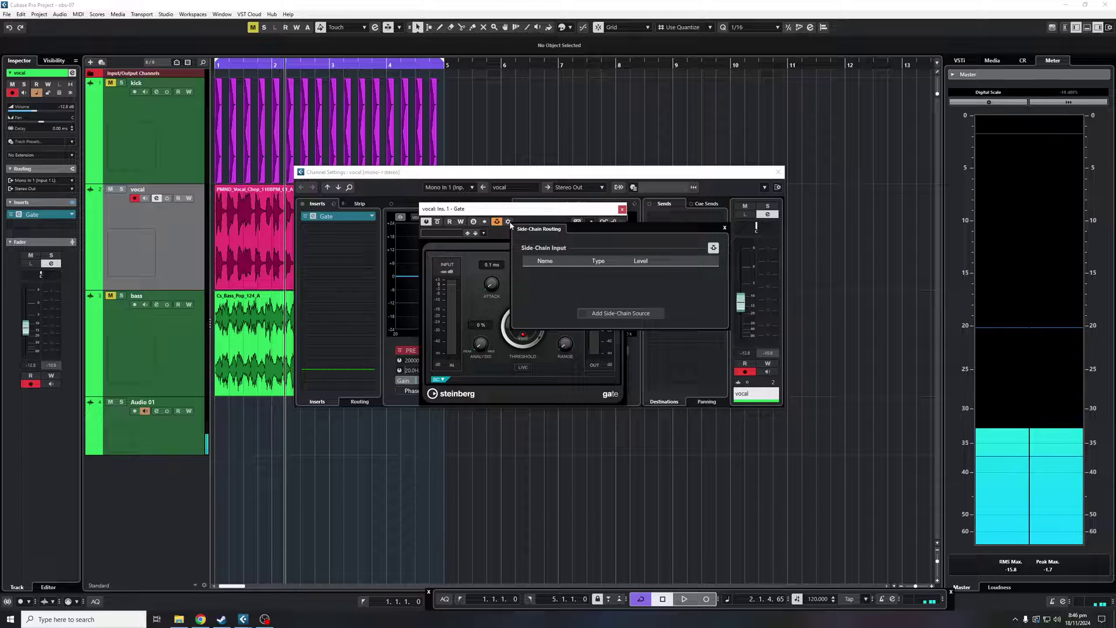
left_click(627, 314)
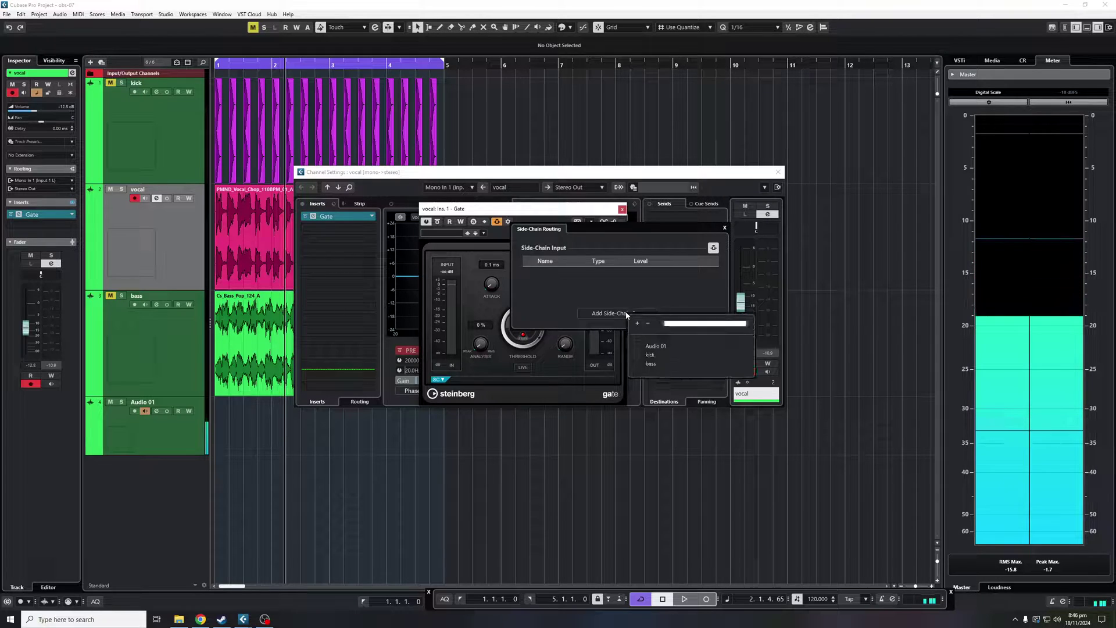
left_click(648, 356)
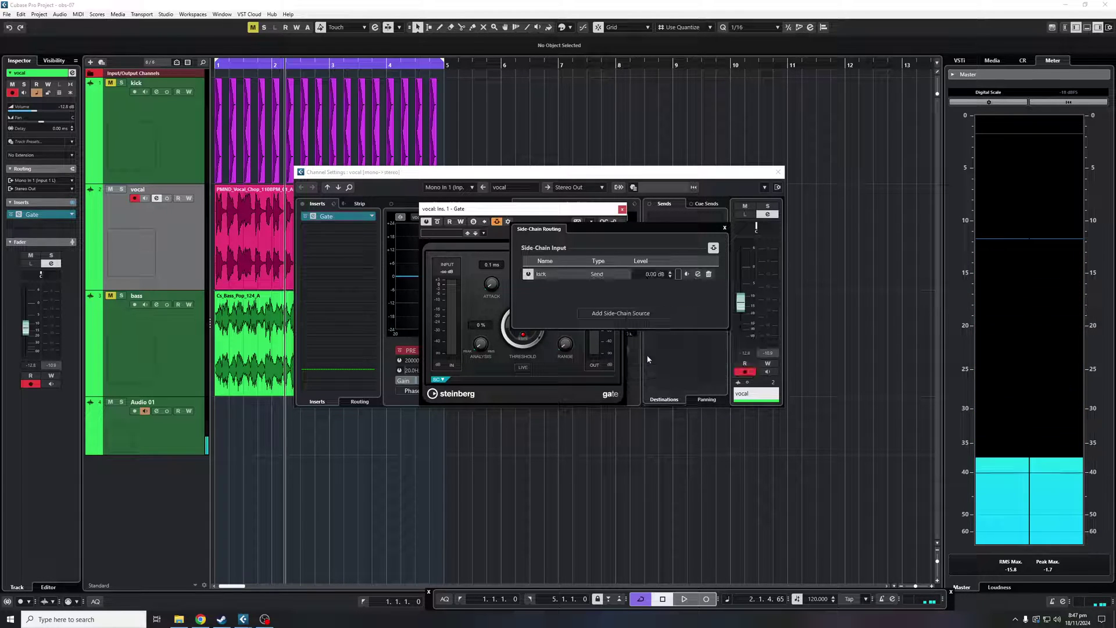
left_click(687, 275)
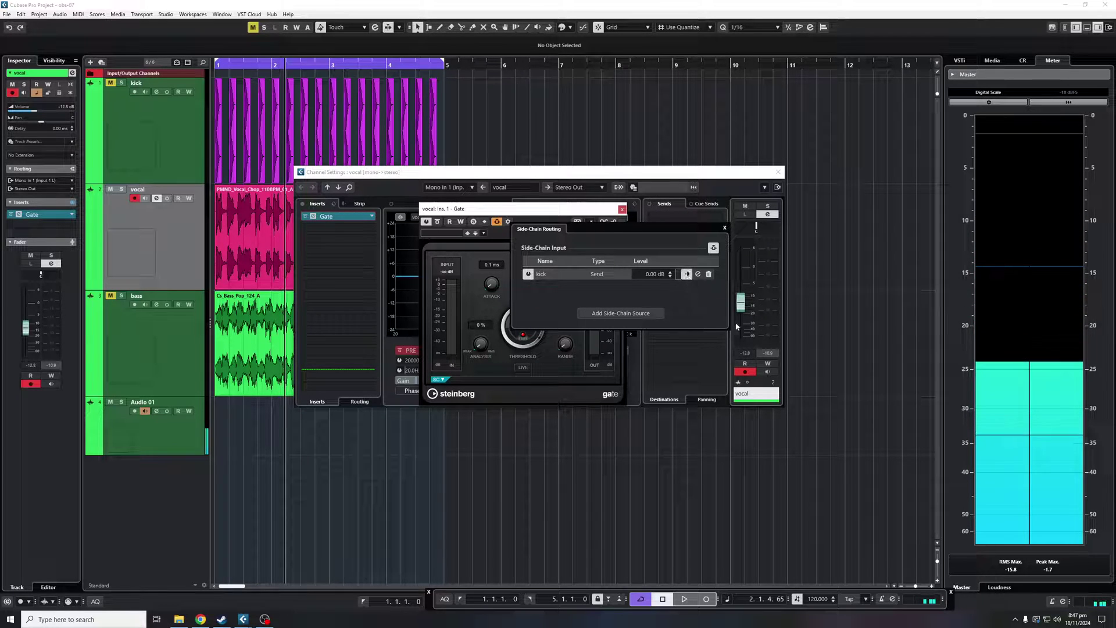
left_click(724, 228)
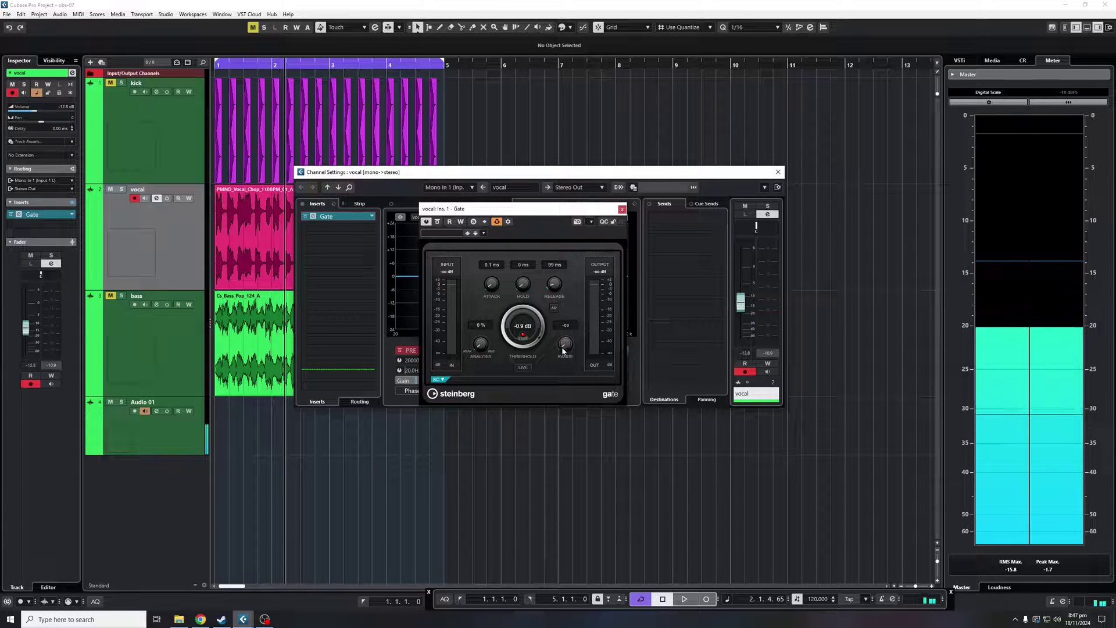
key("e")
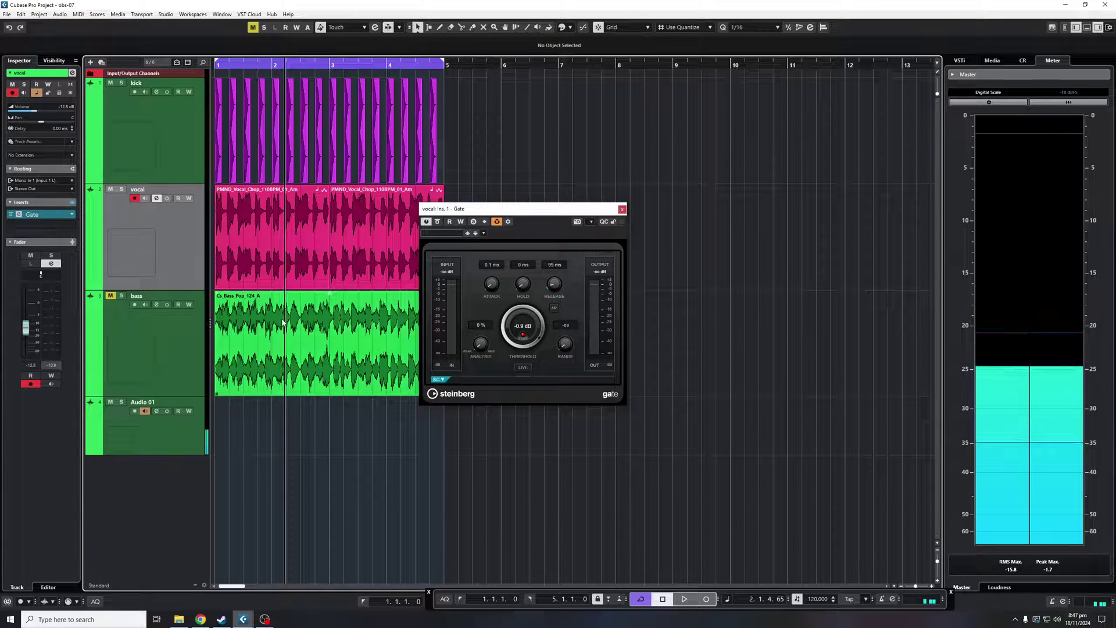
Step: While playing, tune the vocal Gate to a -22.8 dB threshold, 5 ms hold and 10 ms release
key("space")
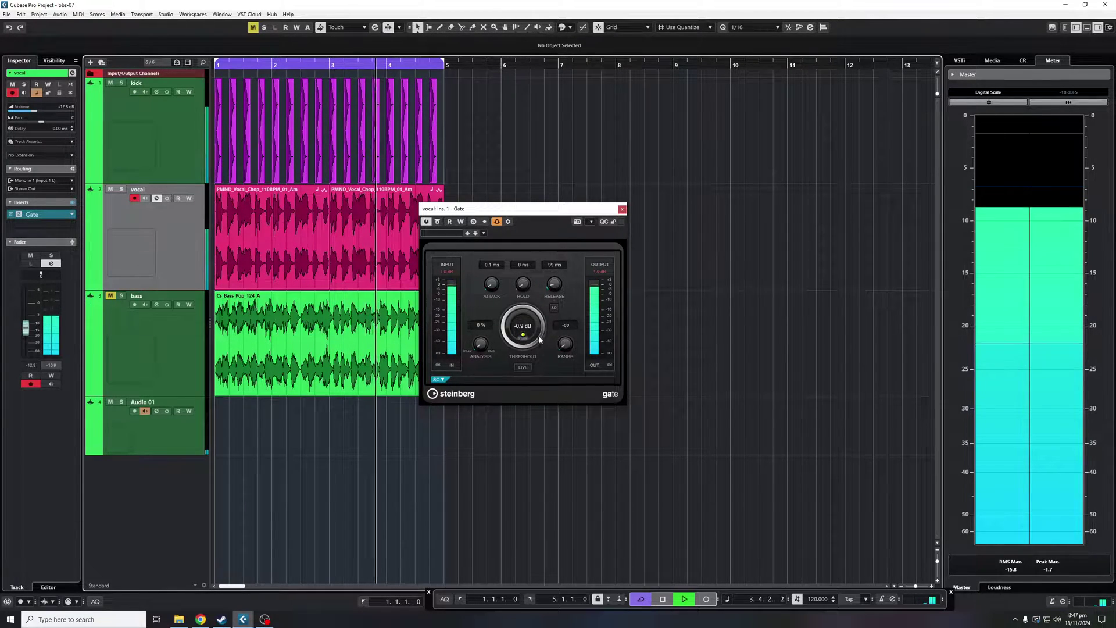
left_click_drag(539, 340, 553, 287)
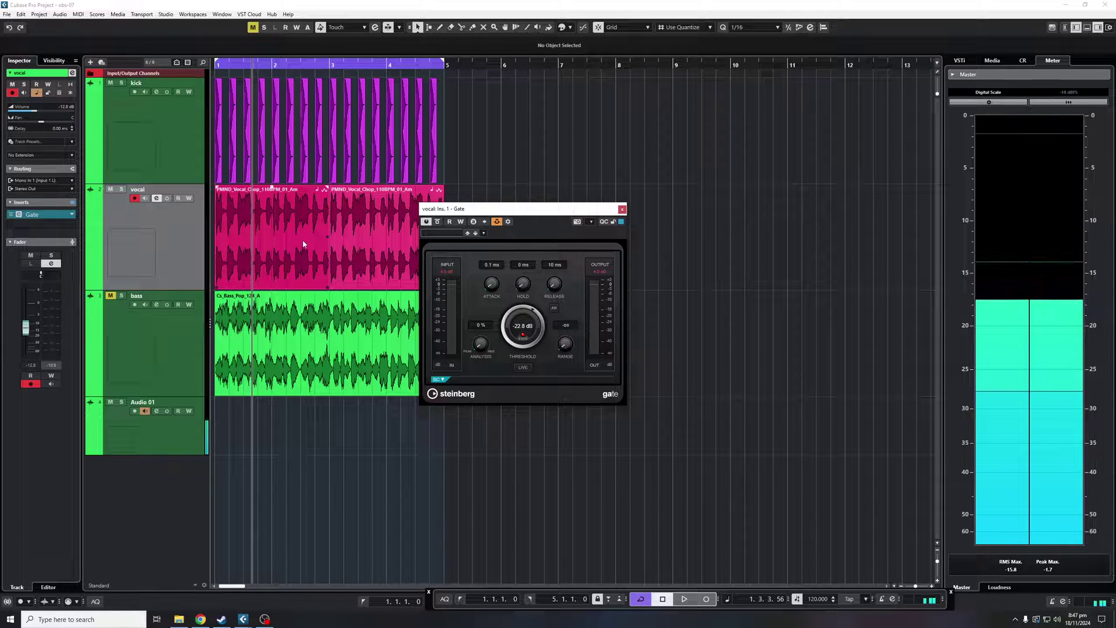
key("space")
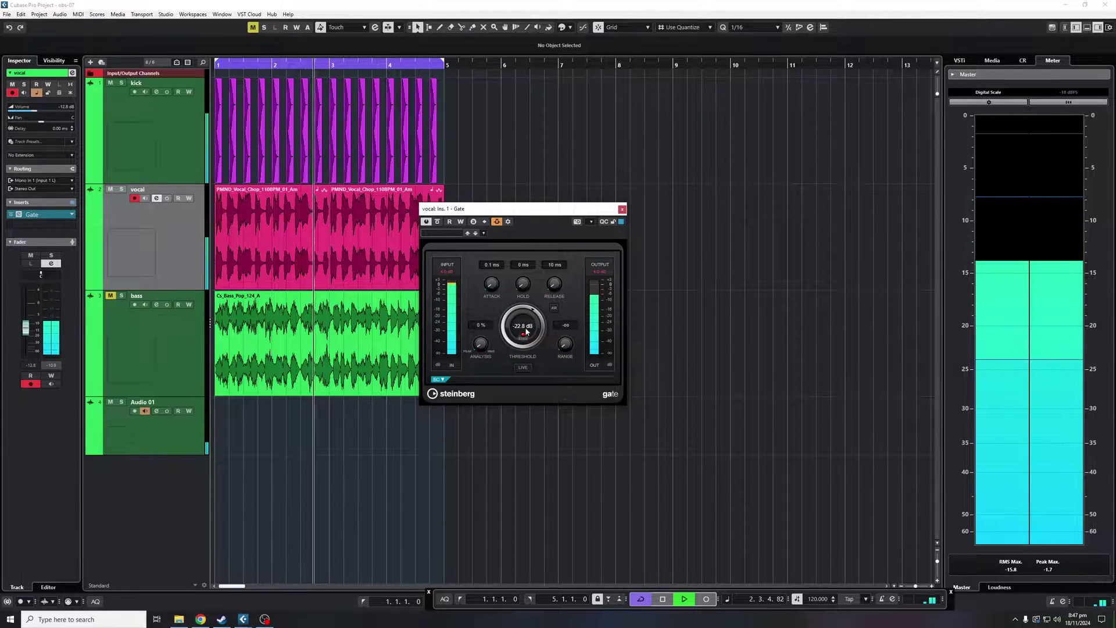
key("space")
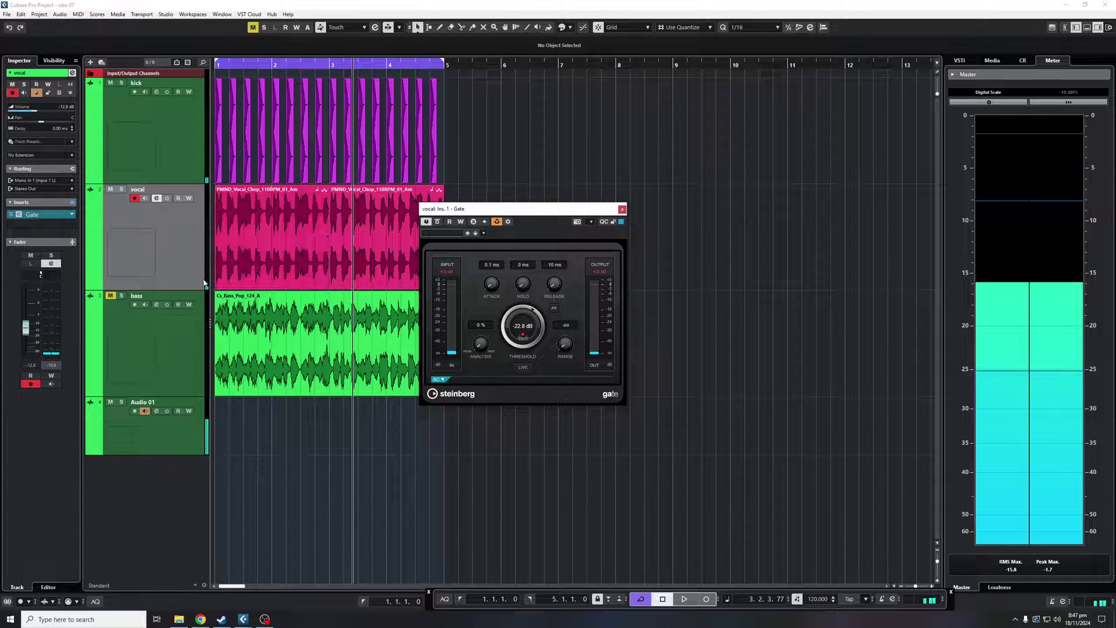
Step: Close the vocal Gate, mute the vocal track, audition the bass, and open its channel settings
left_click(622, 208)
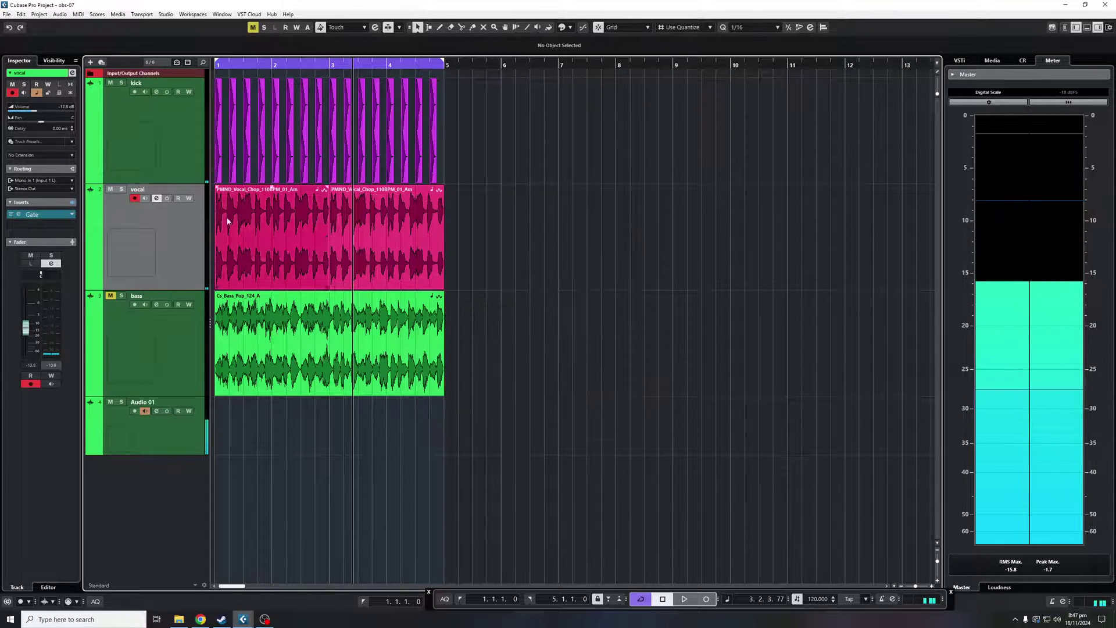
left_click(109, 189)
left_click(189, 347)
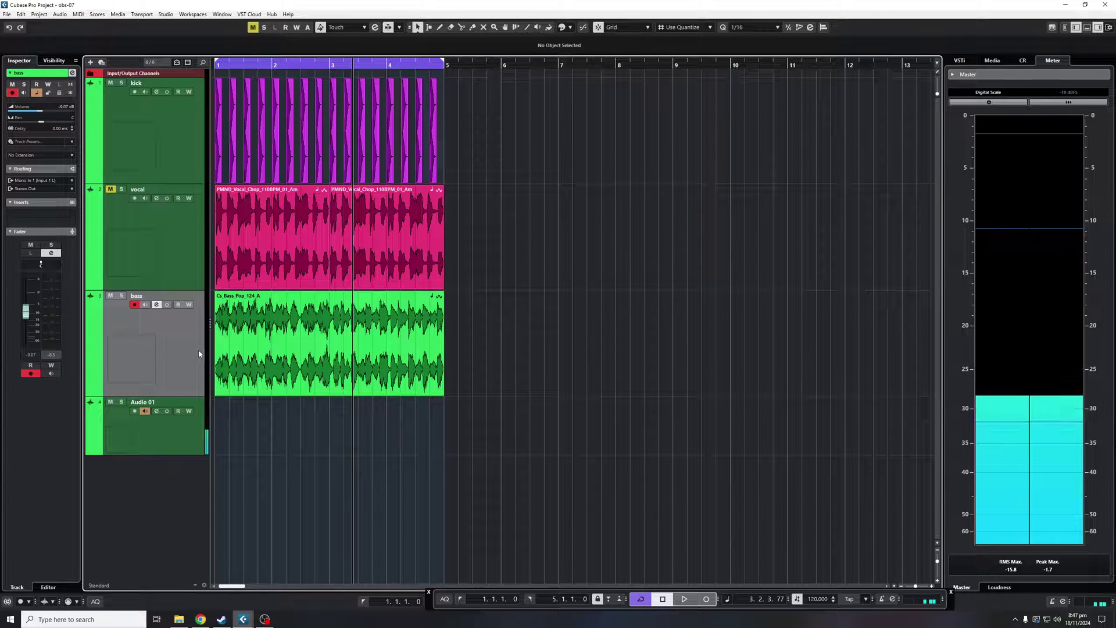
key("space")
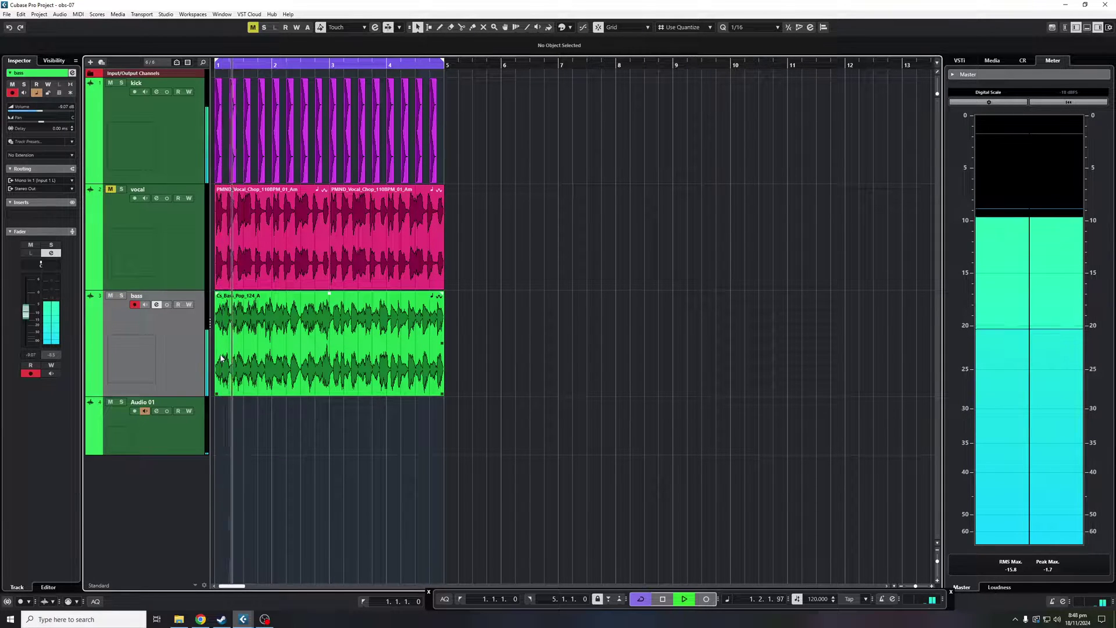
key("space")
left_click(157, 305)
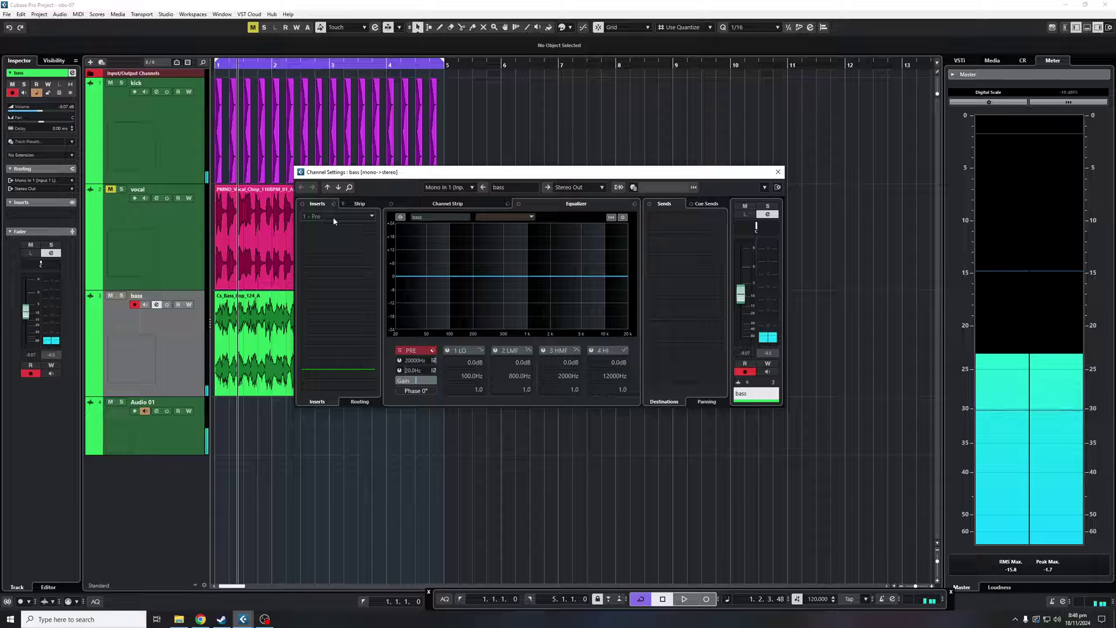
Step: Put a Gate in the bass channel's first insert, enable side-chain, and add kick as its source
left_click(333, 221)
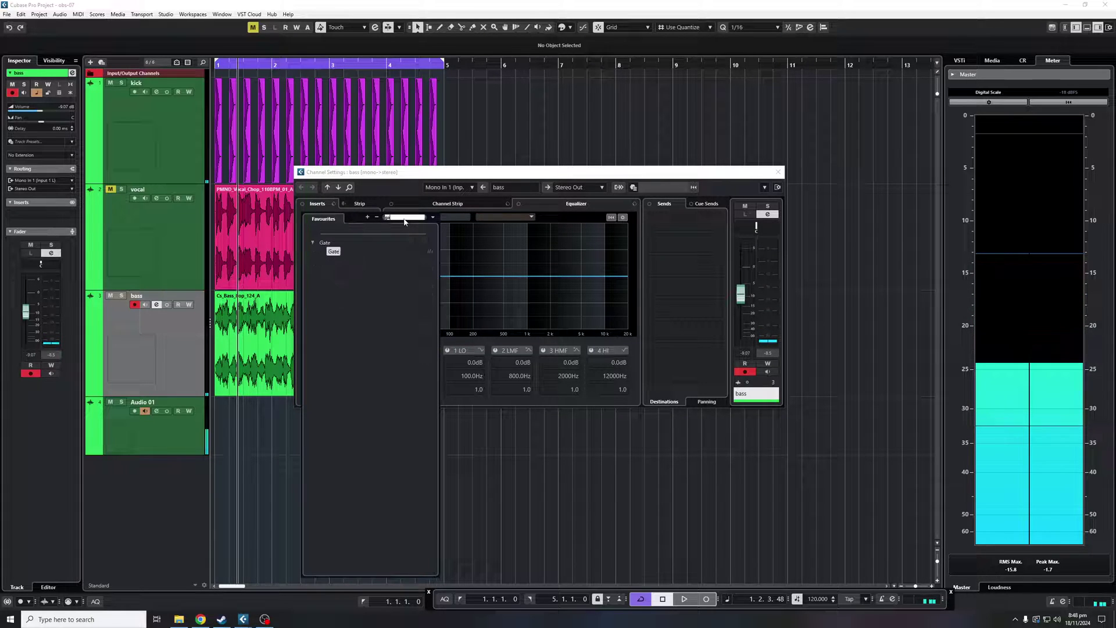
left_click(333, 250)
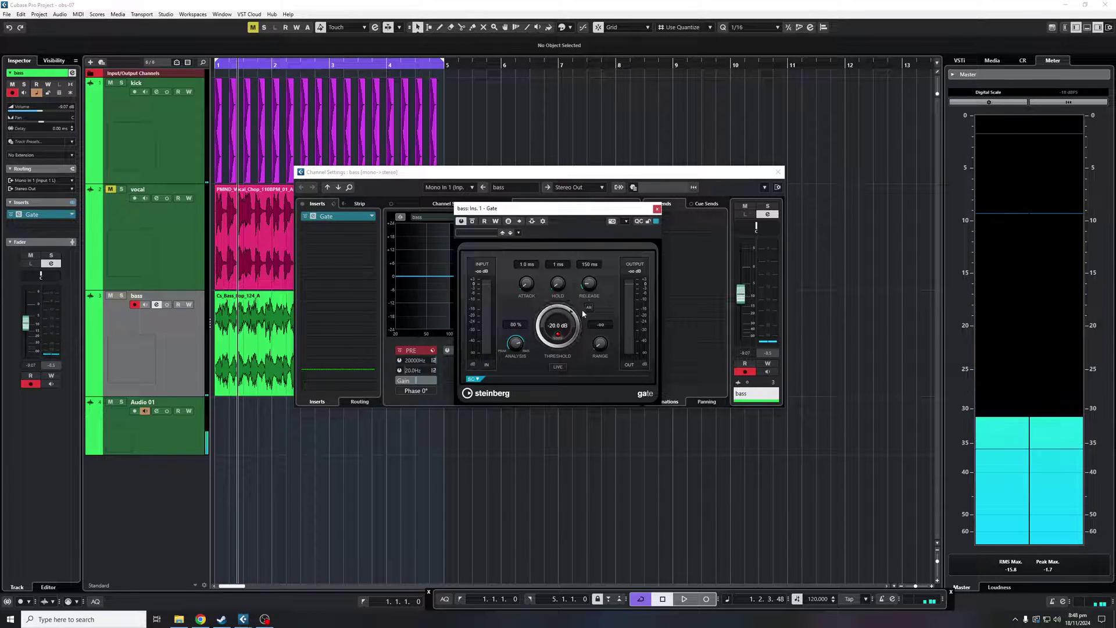
left_click(532, 221)
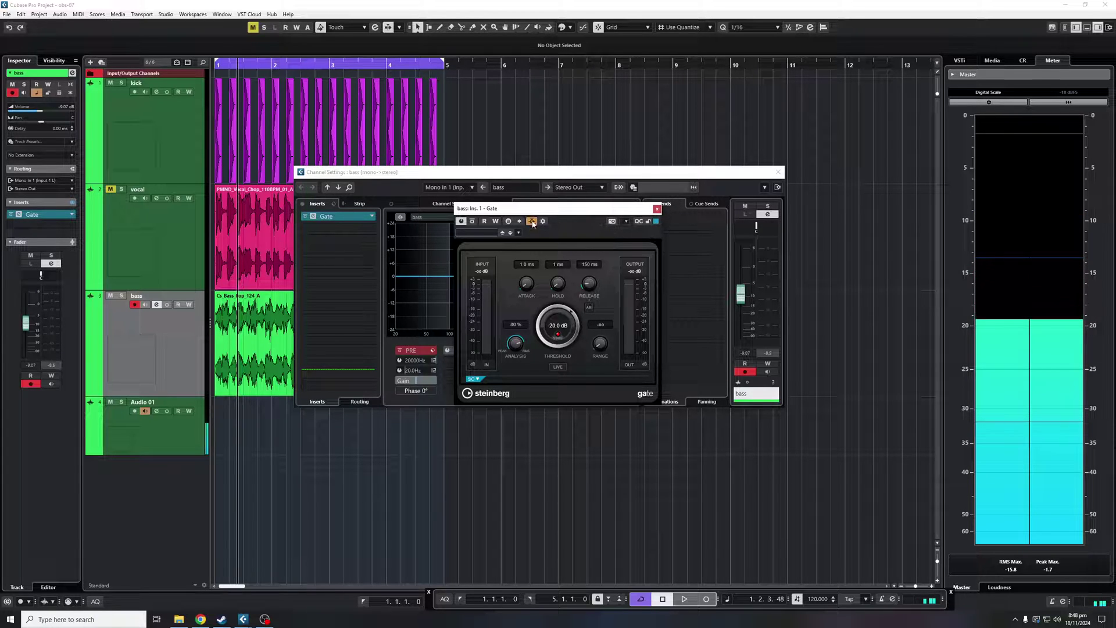
left_click(546, 221)
left_click(654, 311)
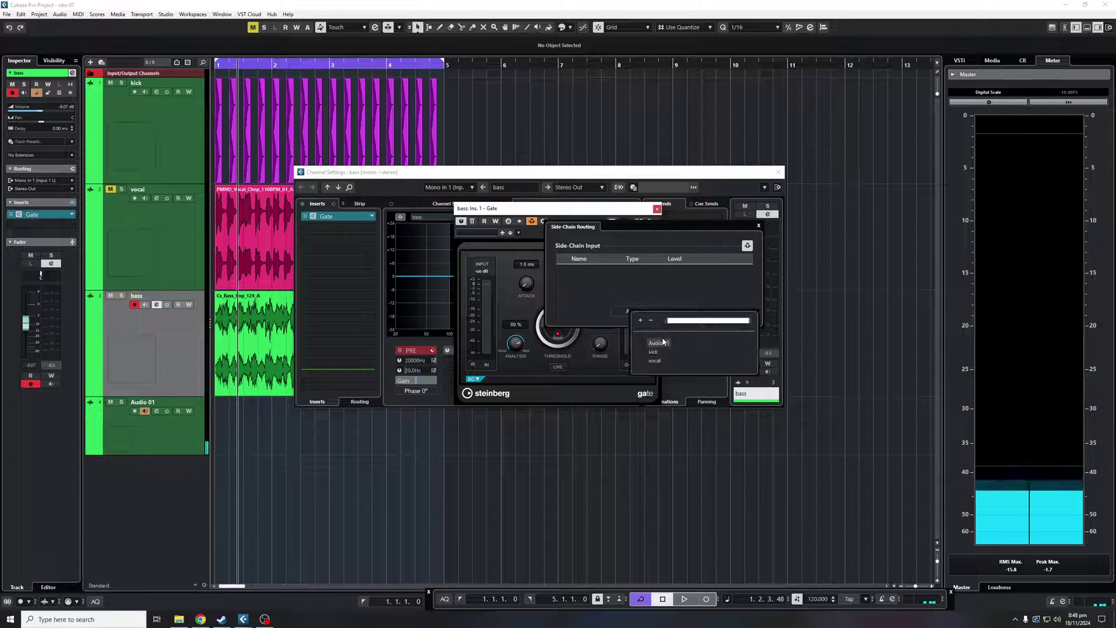
left_click(658, 355)
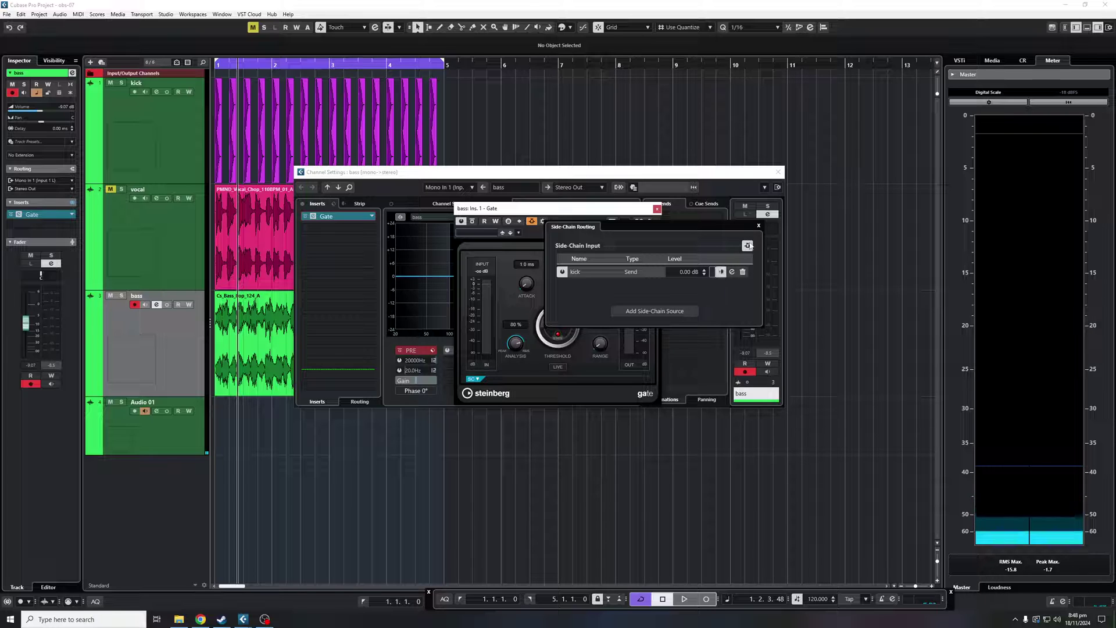
left_click(759, 226)
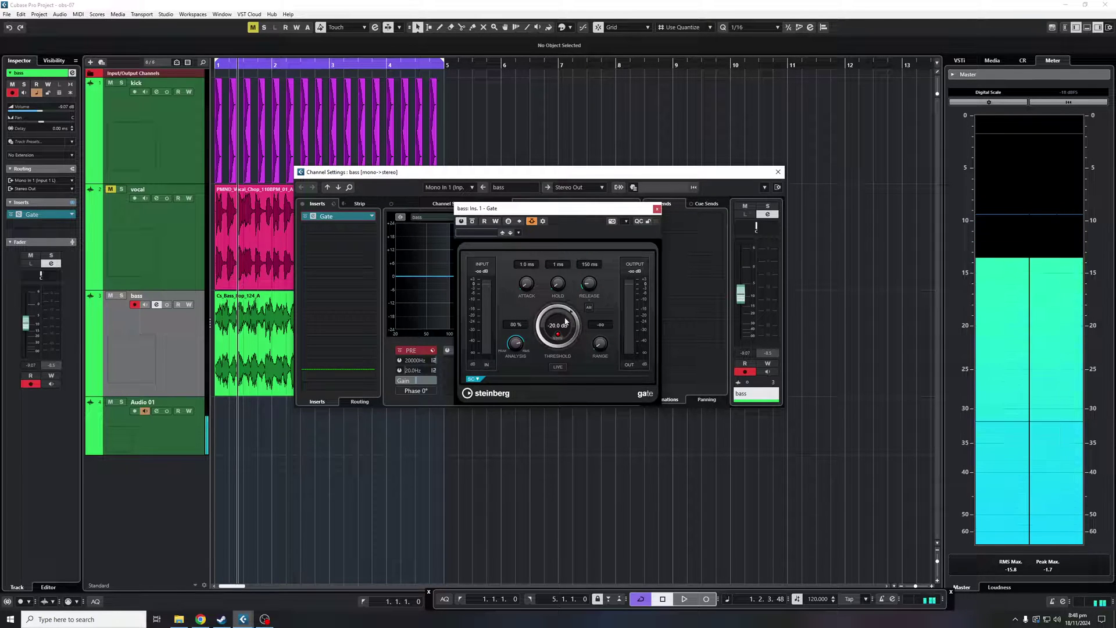
Step: While playing, set the bass Gate to 0.1 ms attack, 5 ms hold, 10 ms release and -29.9 dB threshold
key("space")
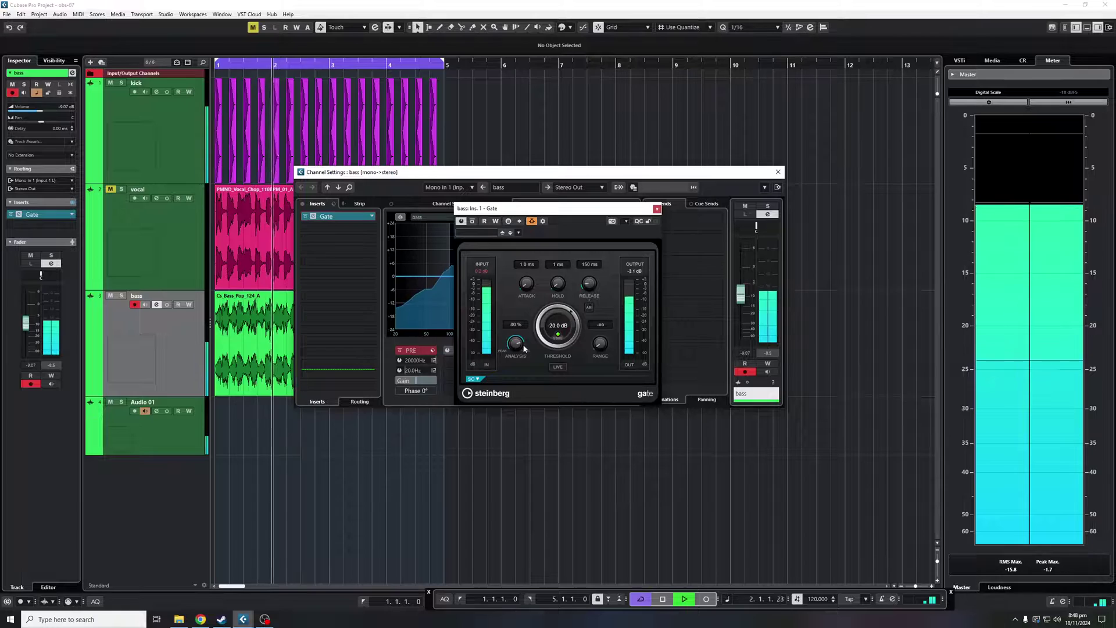
left_click_drag(586, 321, 589, 286)
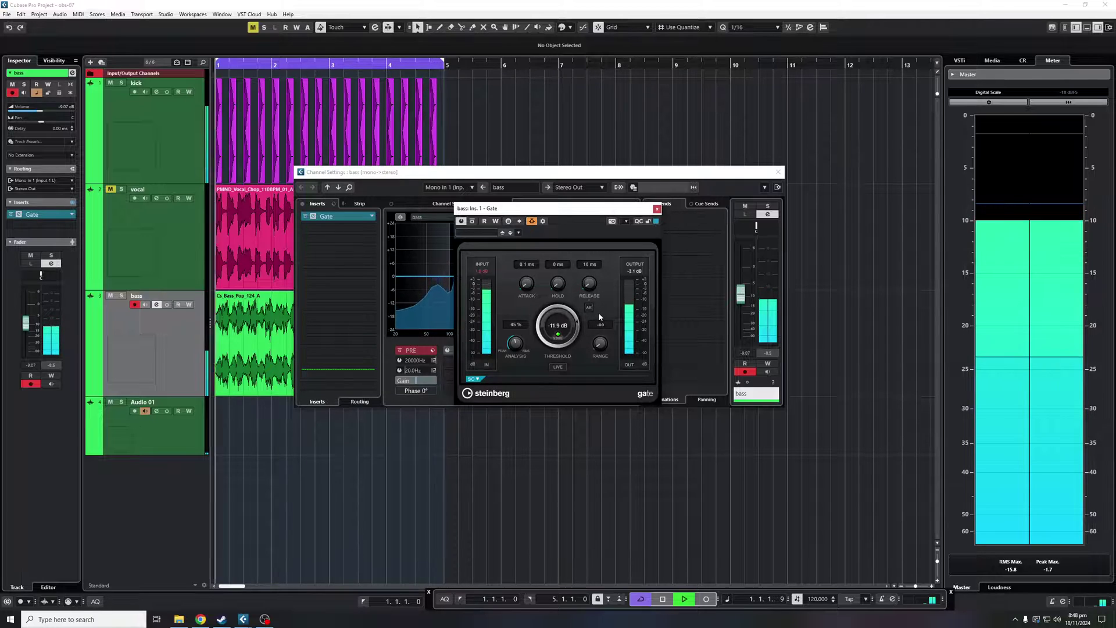
scroll(589, 287, "up", 5)
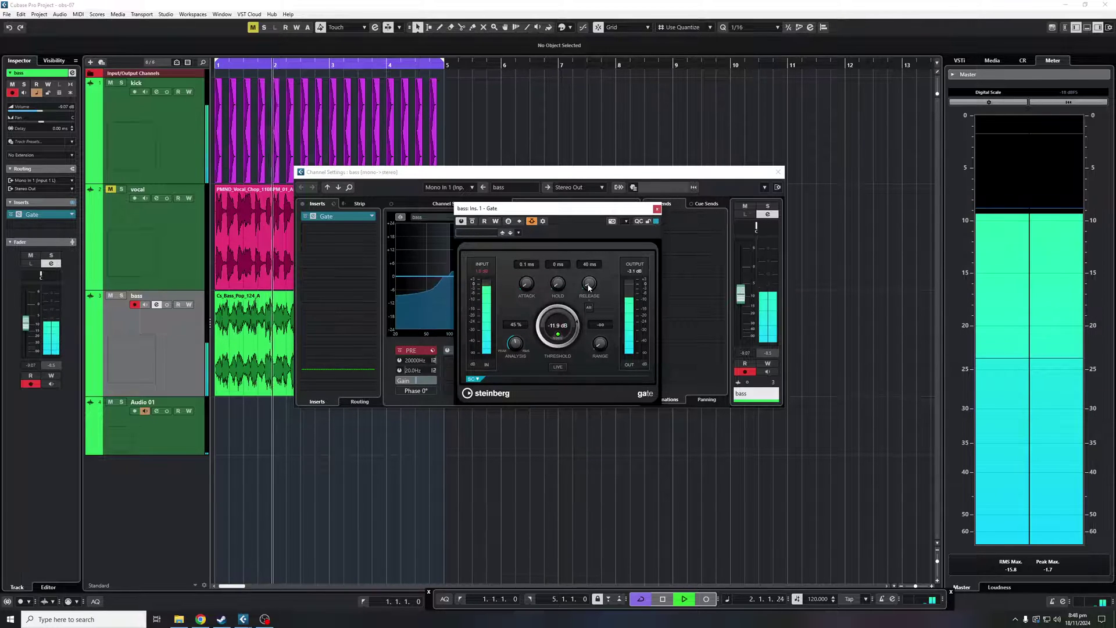
scroll(589, 287, "up", 5)
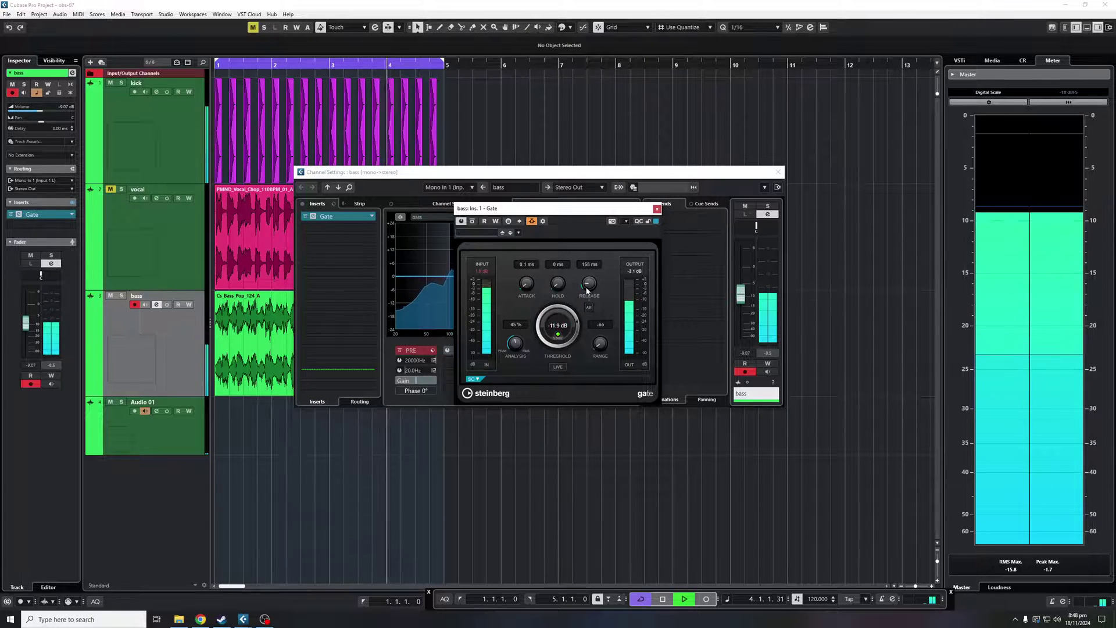
scroll(590, 300, "down", 3)
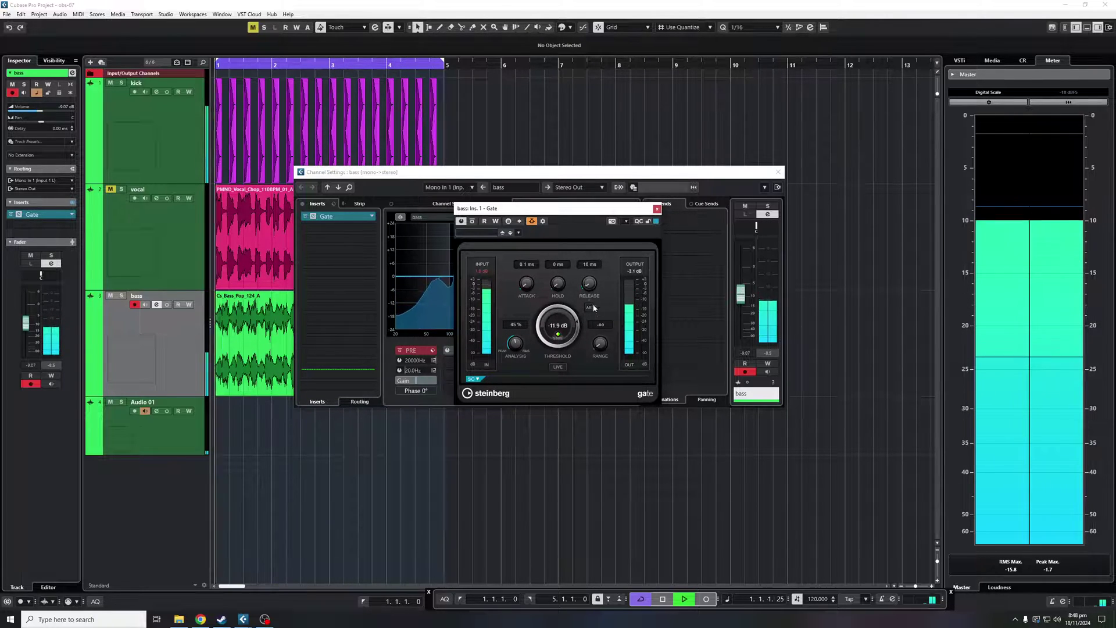
scroll(577, 344, "up", 5)
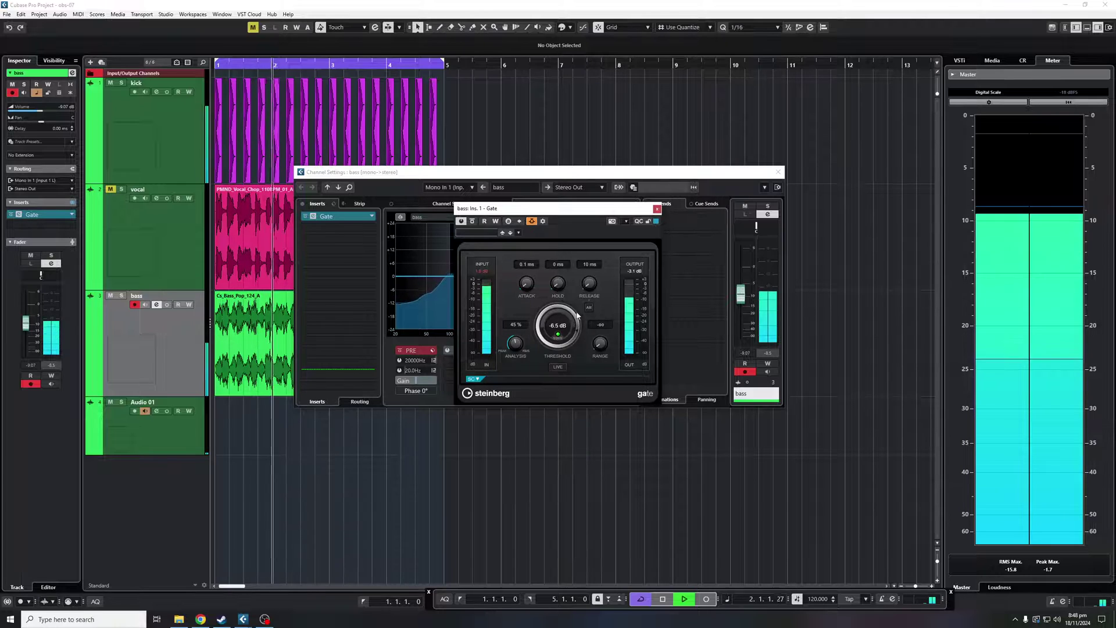
scroll(577, 316, "down", 8)
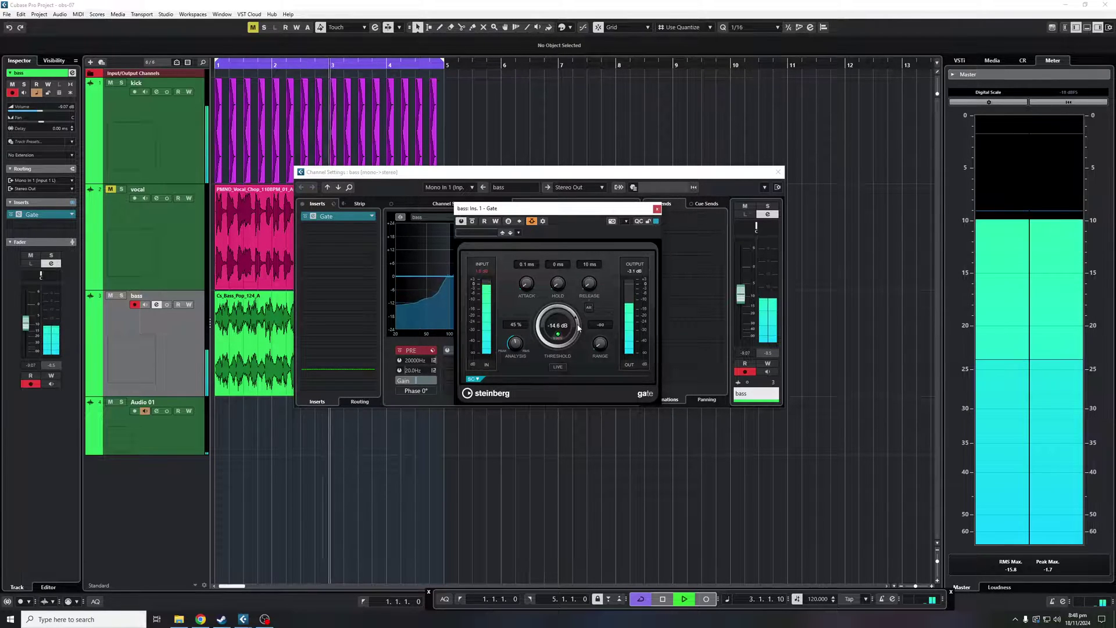
scroll(579, 329, "down", 9)
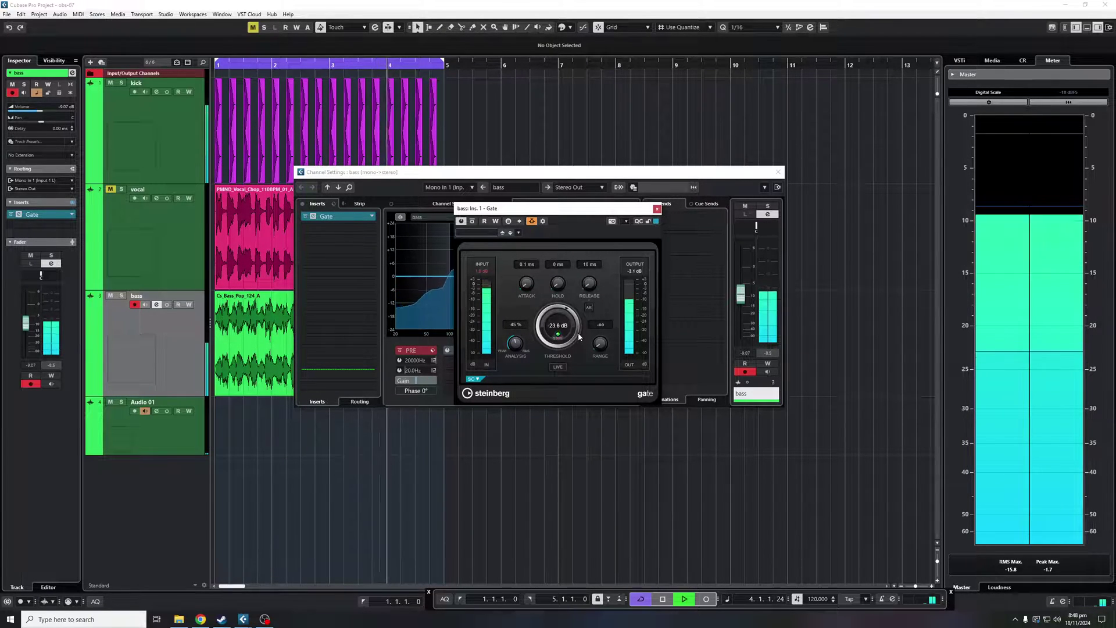
scroll(579, 338, "down", 6)
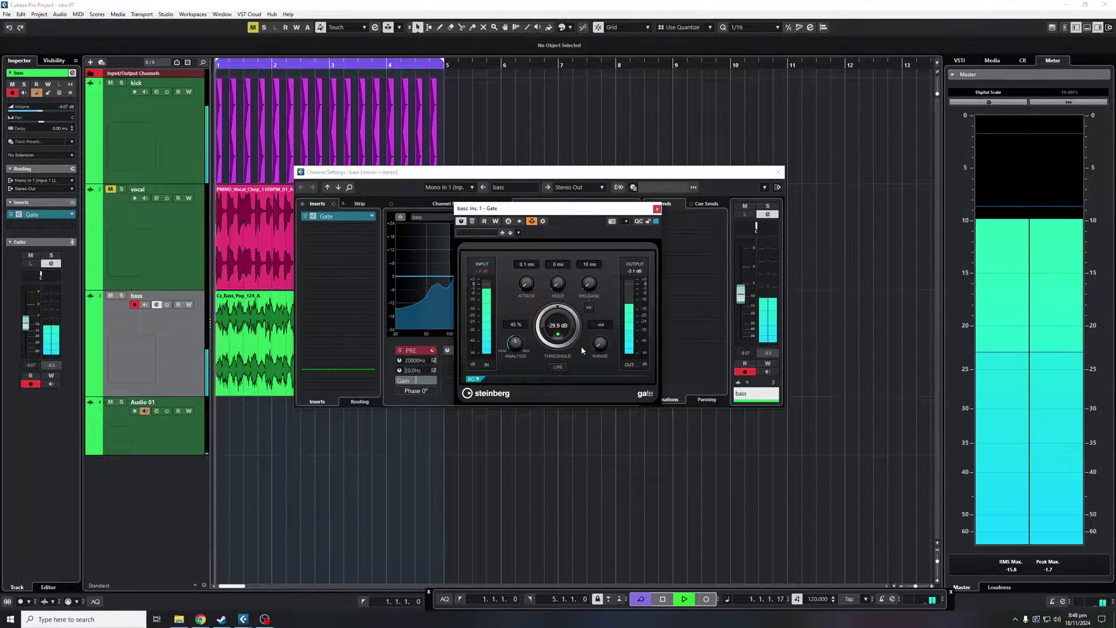
key("space")
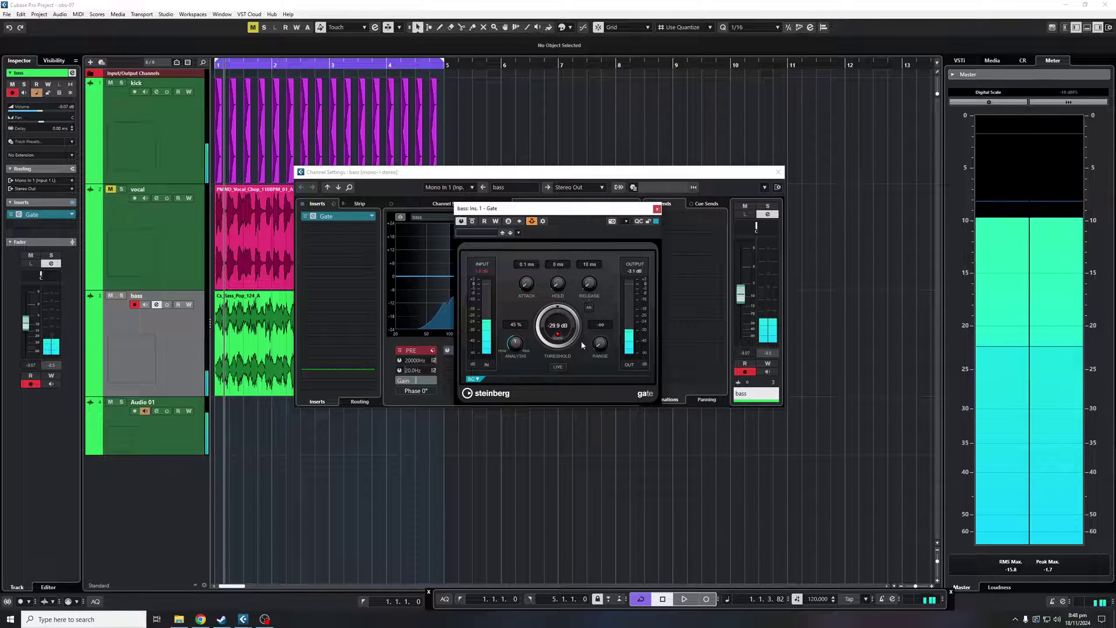